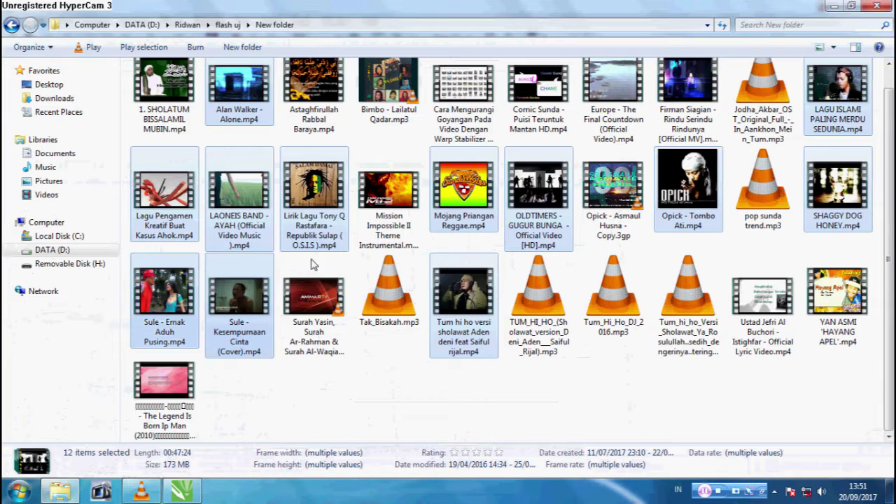
# View the sample image Untitled-1.jpg on Removable Disk (H:), close the file browser and return to the empty CorelDRAW page
pyautogui.click(10, 25)
pyautogui.click(11, 25)
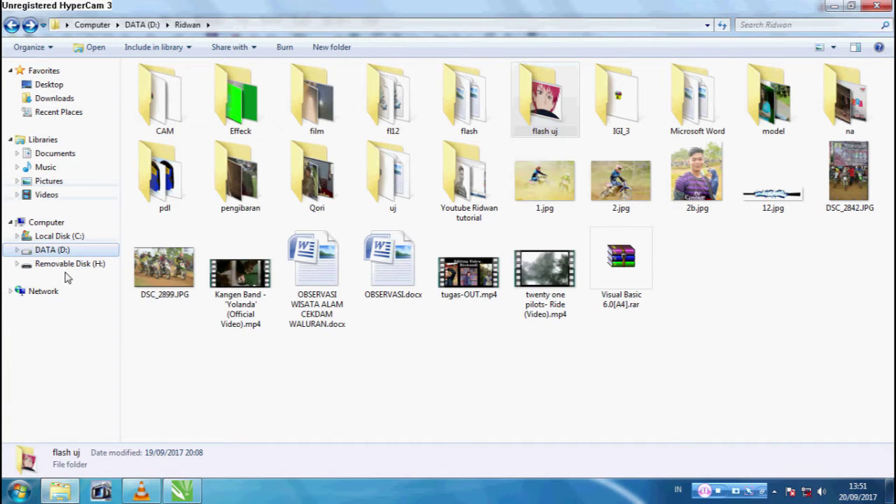
pyautogui.click(66, 264)
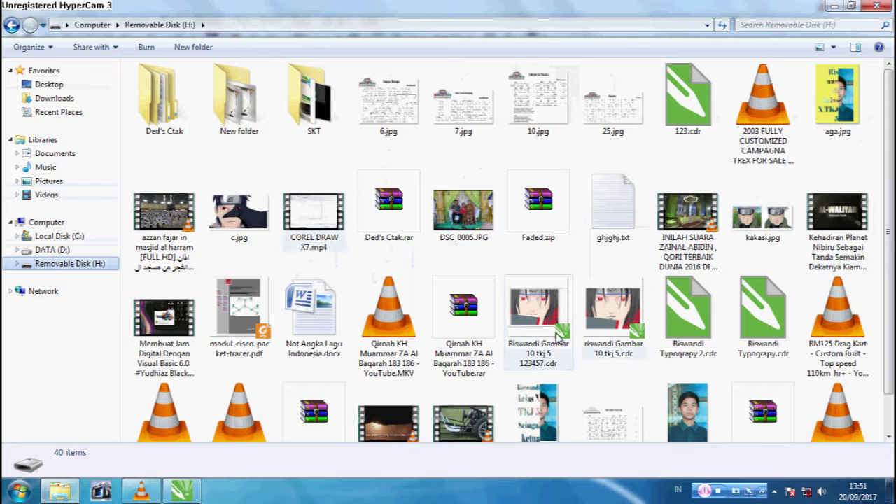
pyautogui.click(546, 408)
pyautogui.doubleClick(546, 408)
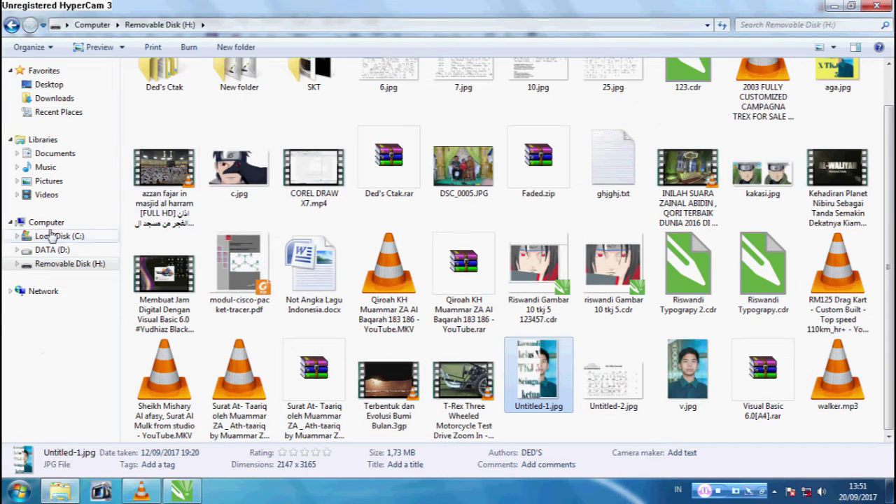
pyautogui.click(877, 6)
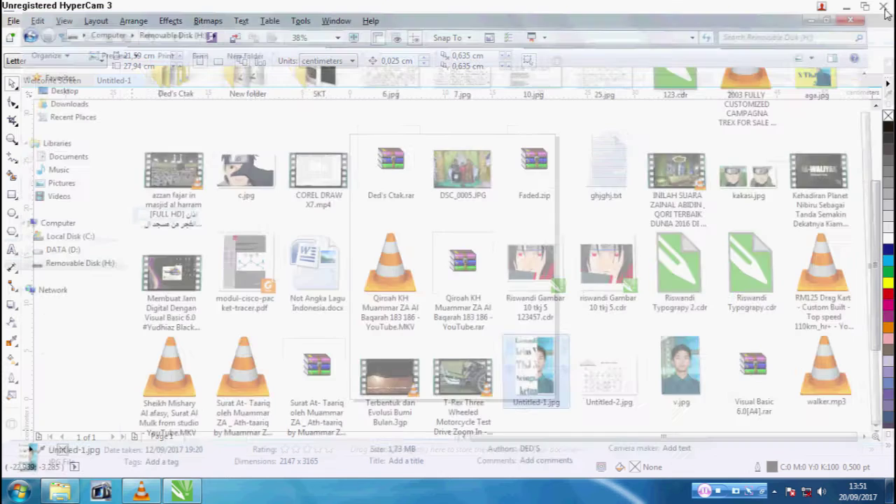
# Import kakasi_by_cutemyu.jpg and place it across the upper part of the page, about 19.8 by 15 cm
pyautogui.rightClick(430, 184)
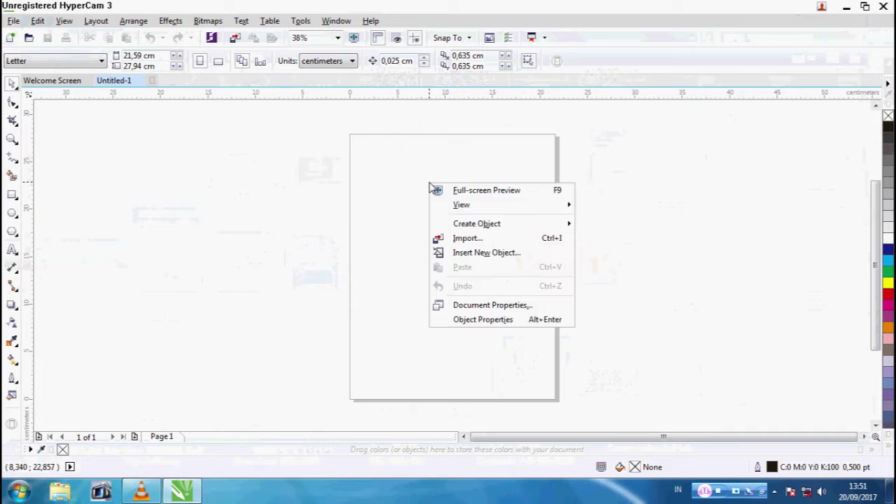
pyautogui.click(496, 243)
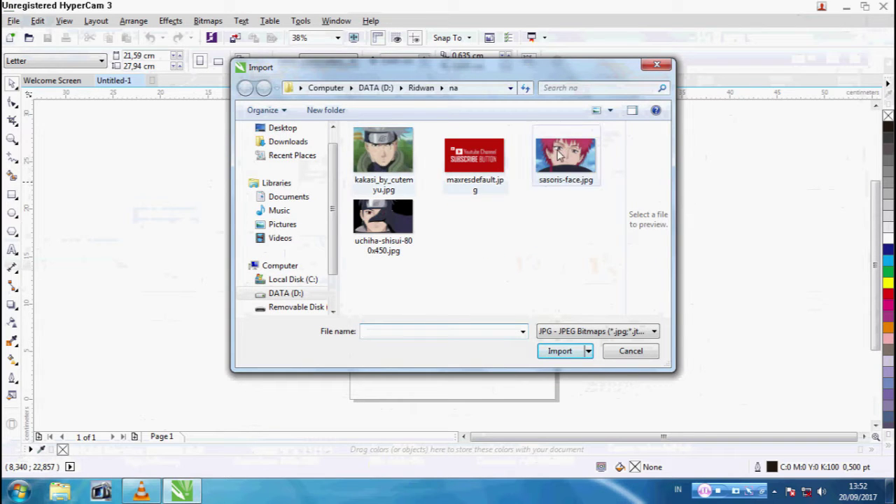
pyautogui.doubleClick(387, 170)
pyautogui.moveTo(355, 145); pyautogui.dragTo(773, 286)
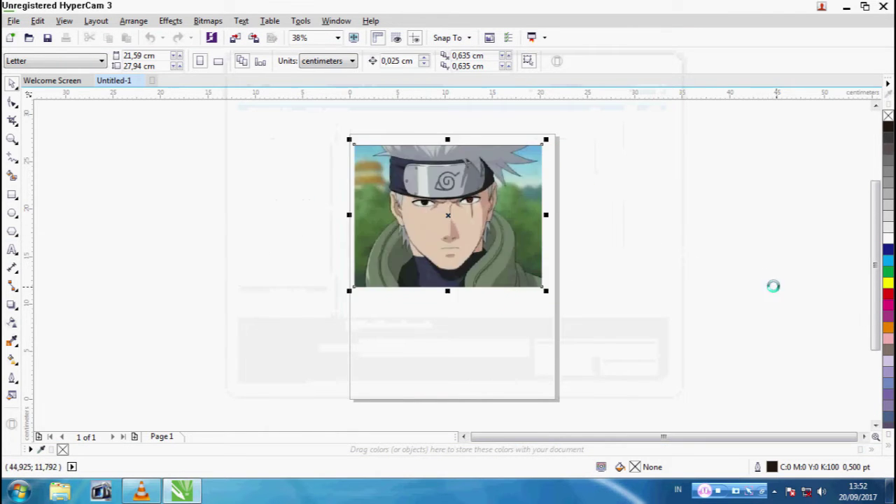
pyautogui.scroll(3, 444, 183)
pyautogui.scroll(6, 444, 183)
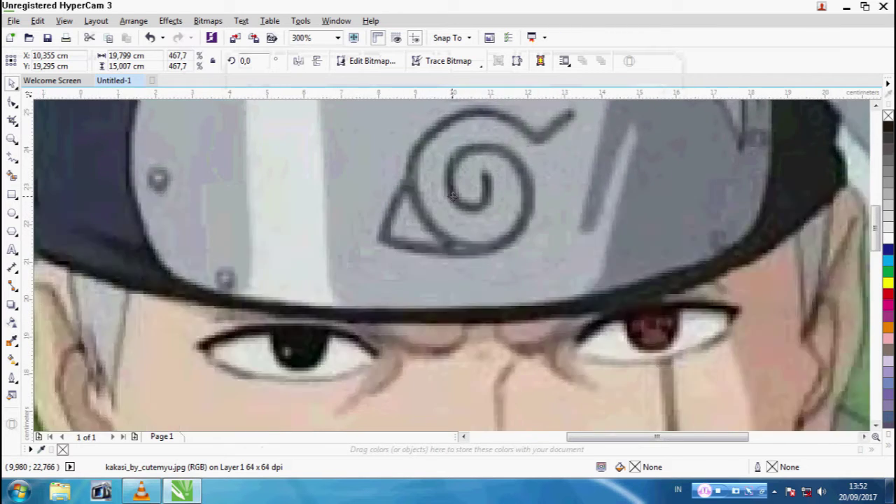
pyautogui.scroll(-6, 449, 184)
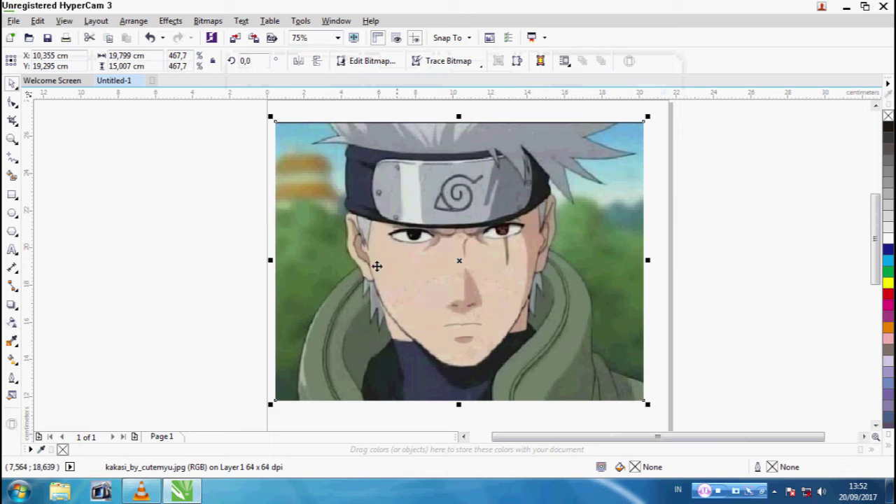
# Add artistic text beside the page reading HATAKE, KAKASI, SEBAGAI, HOKAGE and KE-6 on five separate lines
pyautogui.moveTo(579, 440); pyautogui.dragTo(558, 440)
pyautogui.click(12, 249)
pyautogui.click(112, 208)
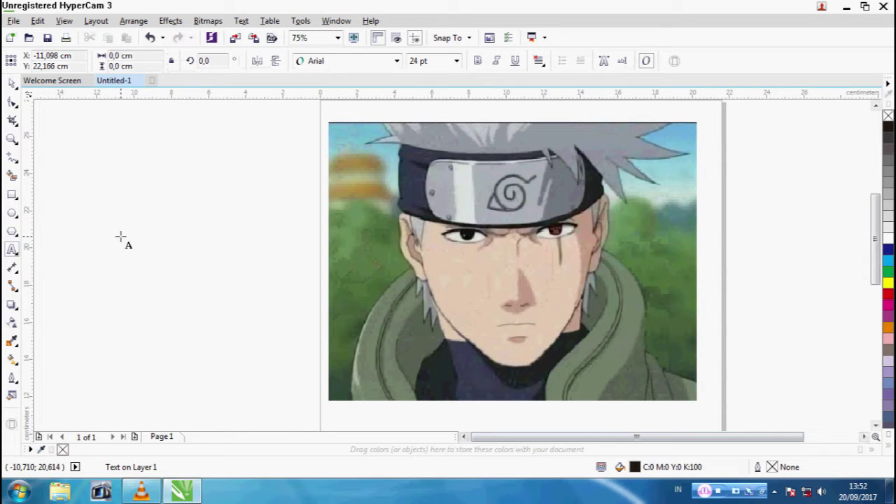
pyautogui.write('HATAKE')
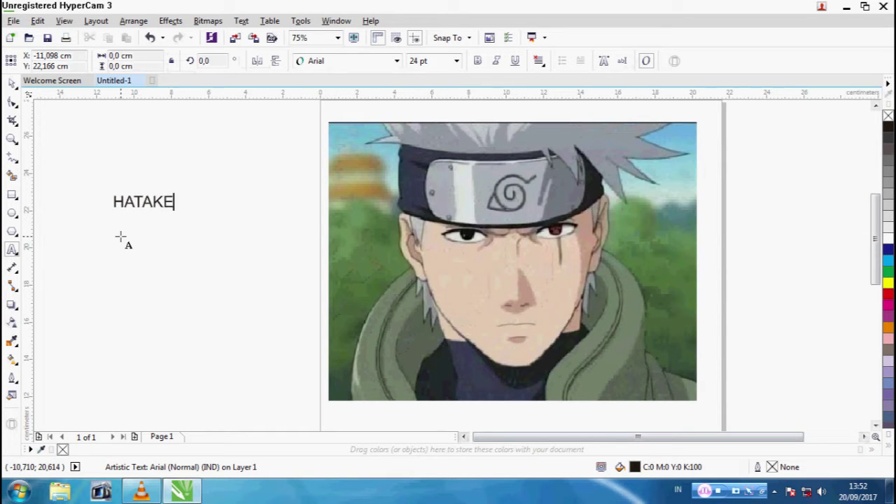
pyautogui.write('AKASI')
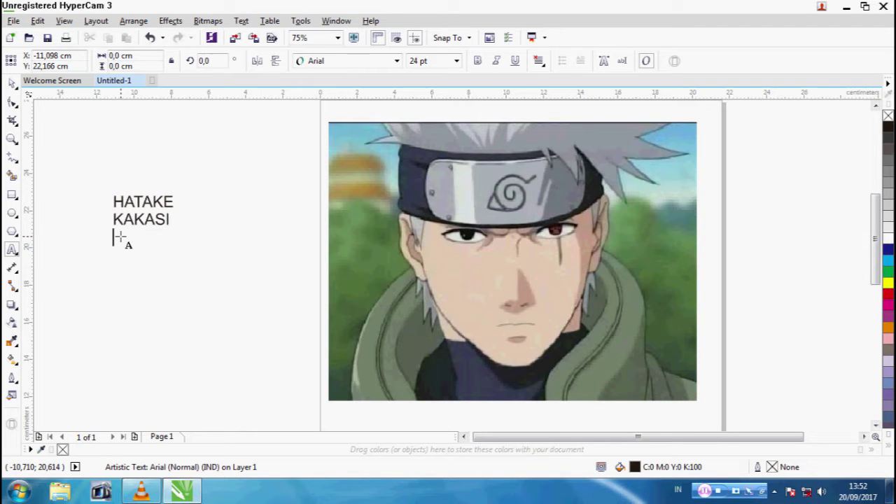
pyautogui.write('AGAI')
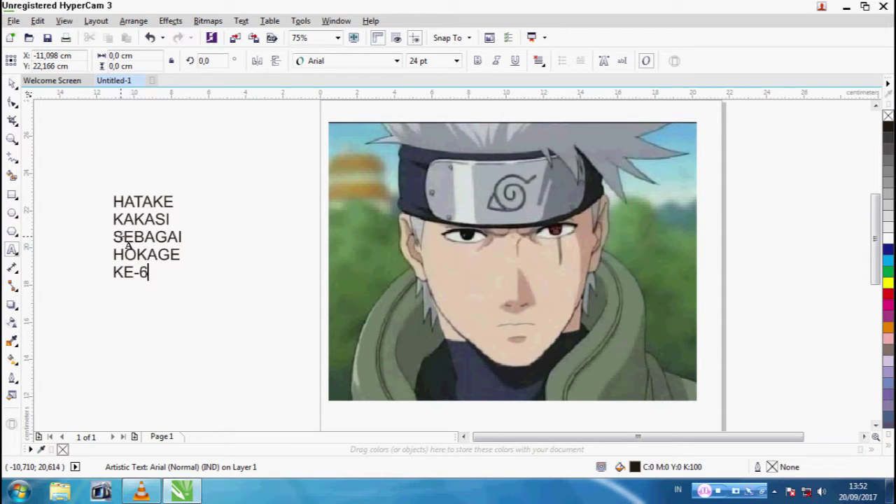
pyautogui.click(227, 195)
# Align the five-line text block to the right
pyautogui.click(12, 83)
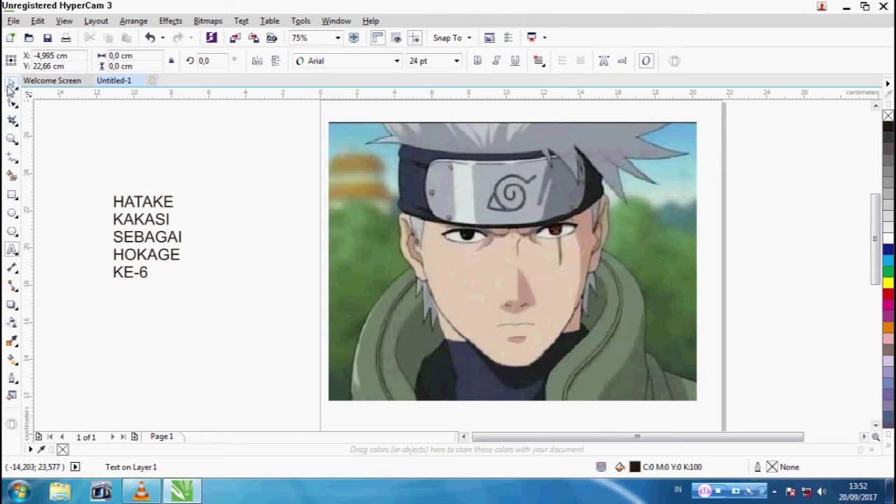
pyautogui.click(168, 202)
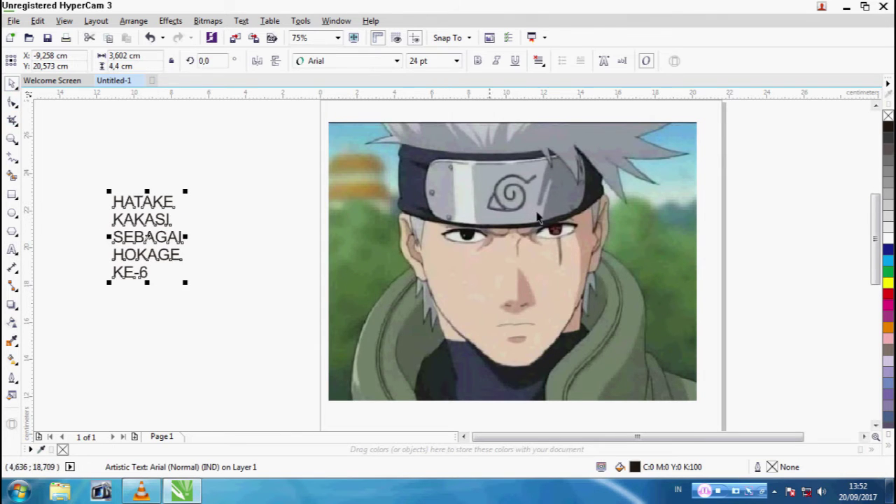
pyautogui.click(539, 60)
pyautogui.click(564, 120)
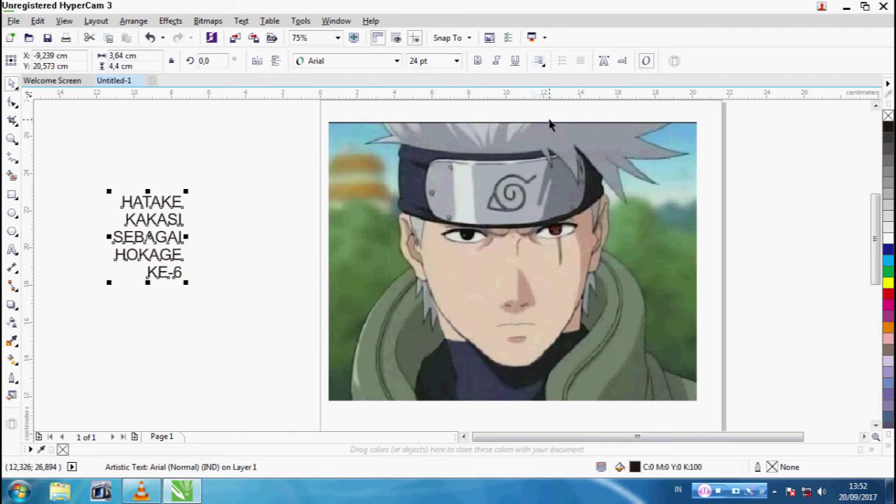
pyautogui.click(12, 84)
pyautogui.click(272, 196)
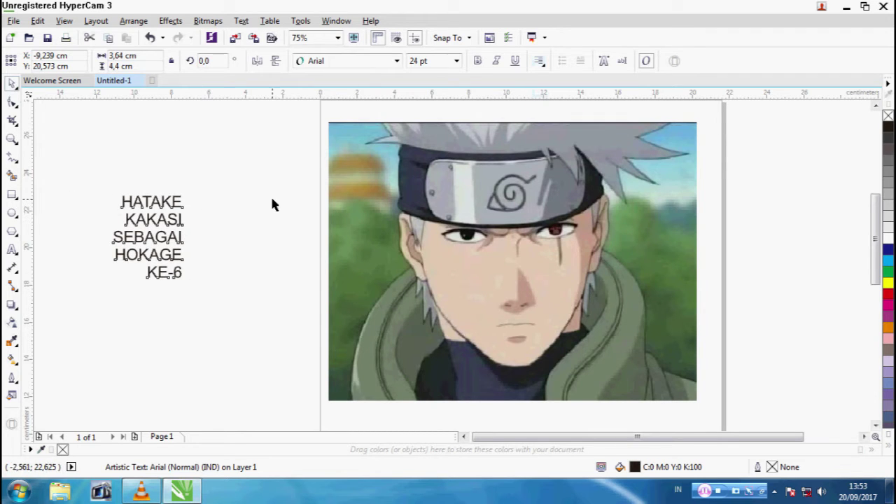
# Move the text block onto the picture and enlarge it to about 10.6 by 12.8 cm
pyautogui.click(163, 201)
pyautogui.moveTo(163, 201); pyautogui.dragTo(377, 130)
pyautogui.moveTo(401, 211); pyautogui.dragTo(514, 420)
pyautogui.moveTo(483, 270)
pyautogui.mouseDown()
pyautogui.moveTo(481, 284)
pyautogui.moveTo(484, 273)
pyautogui.mouseUp()
pyautogui.scroll(2, 524, 226)
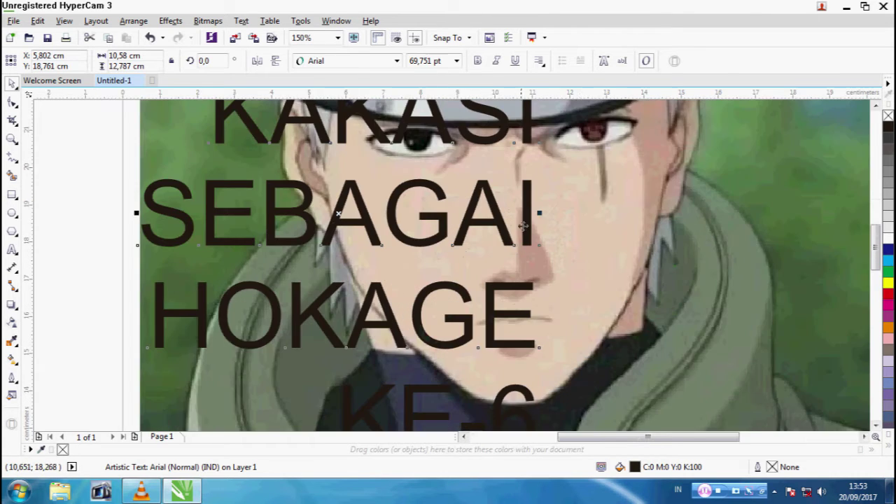
pyautogui.scroll(-2, 523, 225)
pyautogui.scroll(1, 664, 235)
pyautogui.click(663, 236)
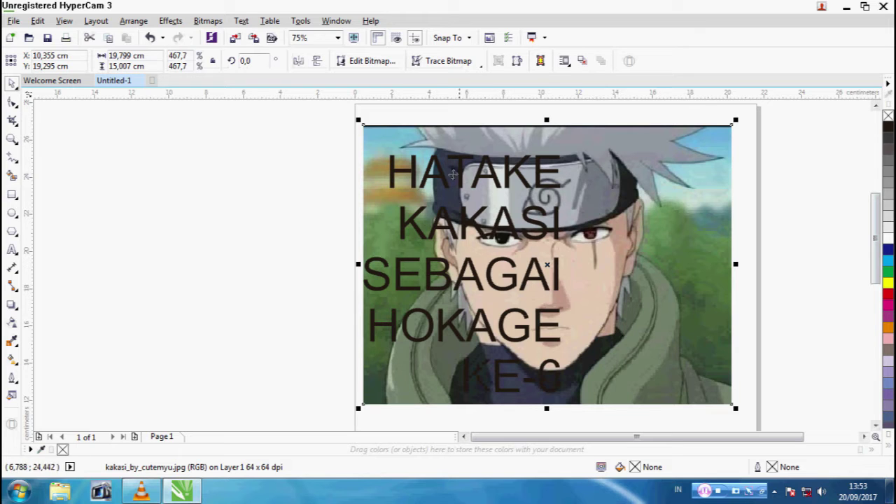
# Change the font of the entire text block to Bodoni MT Black
pyautogui.click(412, 176)
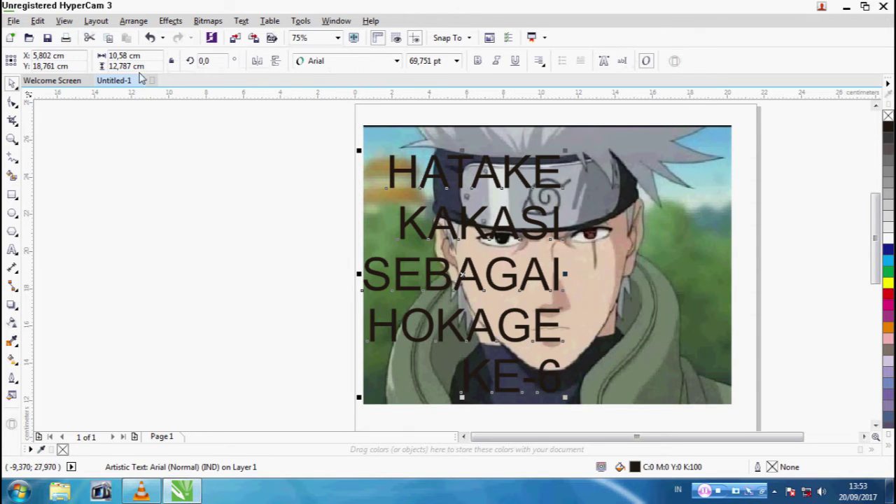
pyautogui.doubleClick(392, 170)
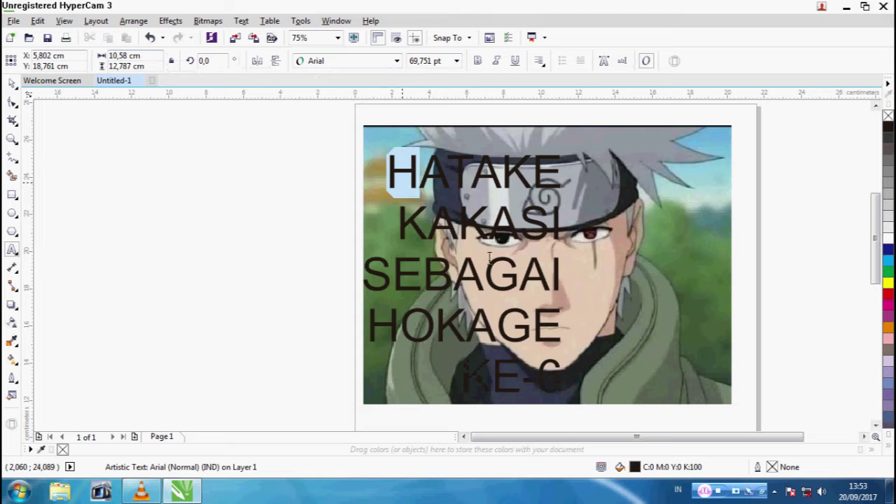
pyautogui.hotkey('ctrl', 'a')
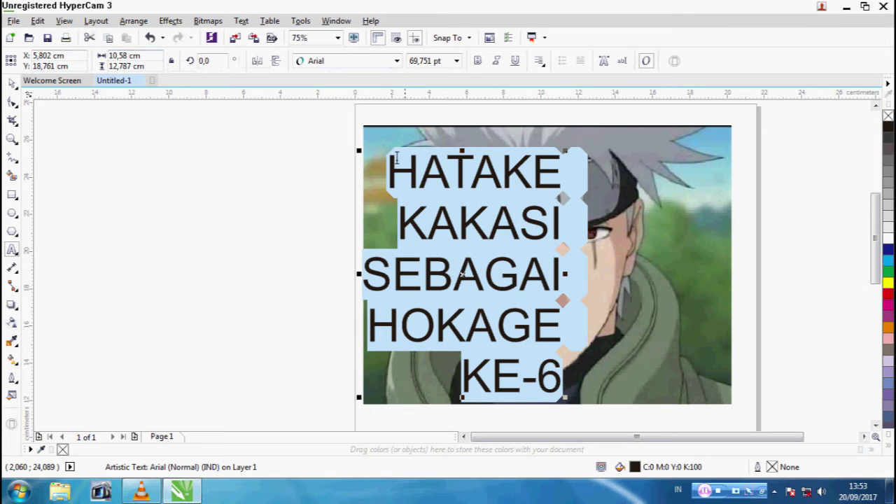
pyautogui.click(394, 61)
pyautogui.moveTo(392, 118)
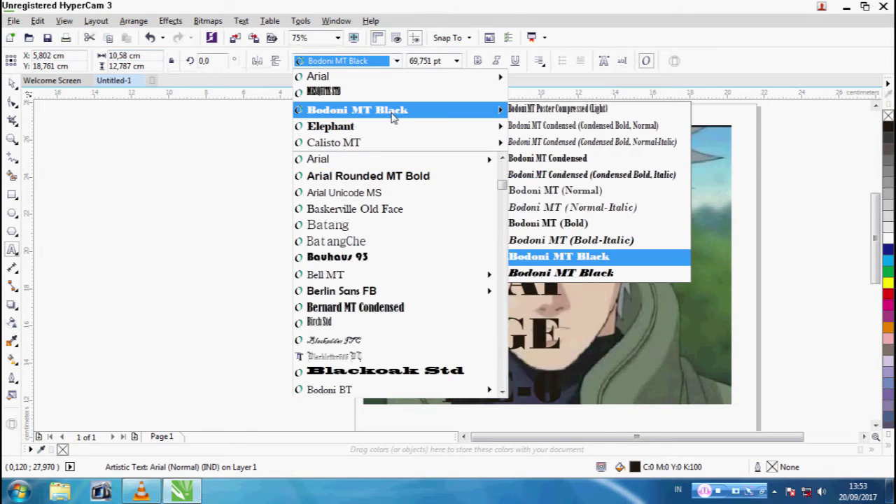
pyautogui.click(392, 116)
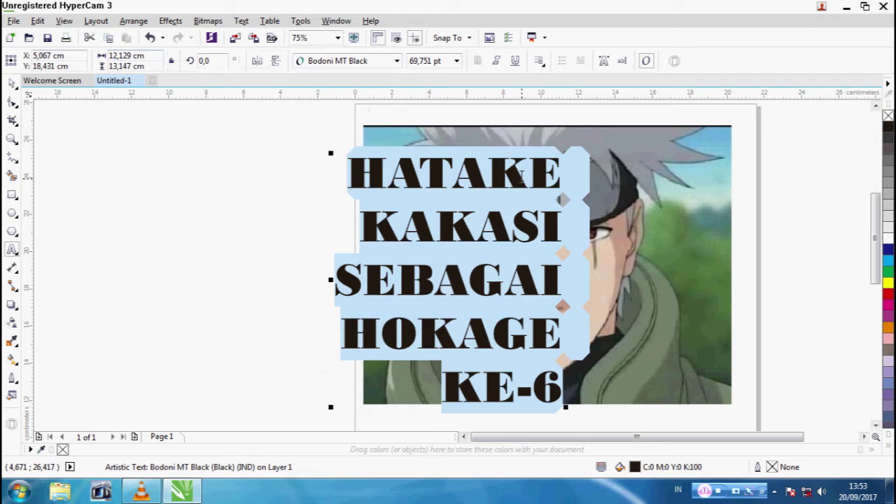
pyautogui.click(547, 217)
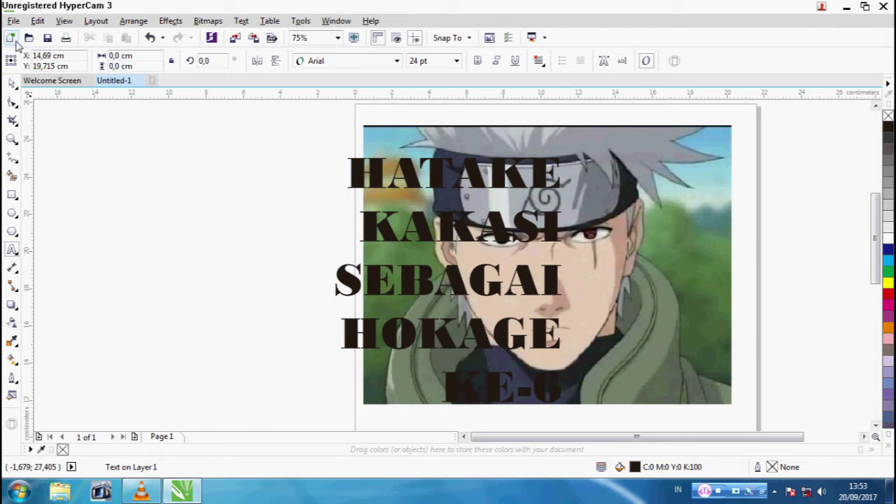
# Resize the text block to about 11 cm wide and 14.4 cm high
pyautogui.click(12, 83)
pyautogui.click(549, 180)
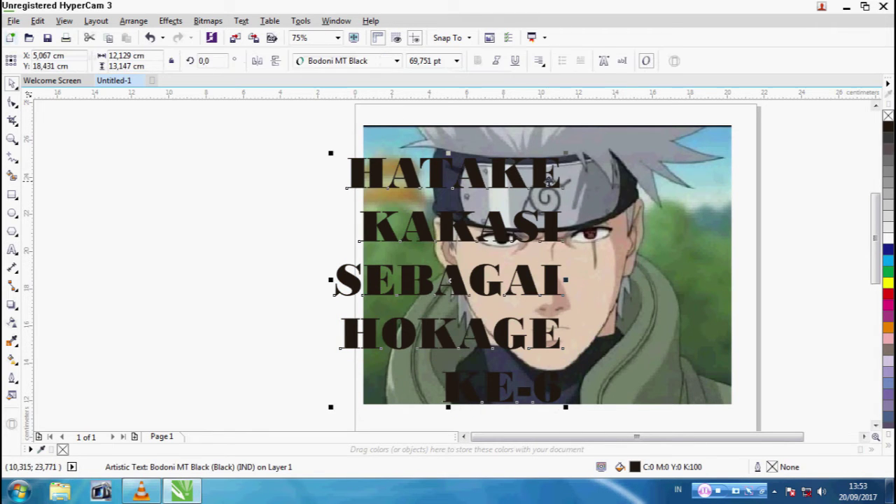
pyautogui.moveTo(564, 278); pyautogui.dragTo(545, 279)
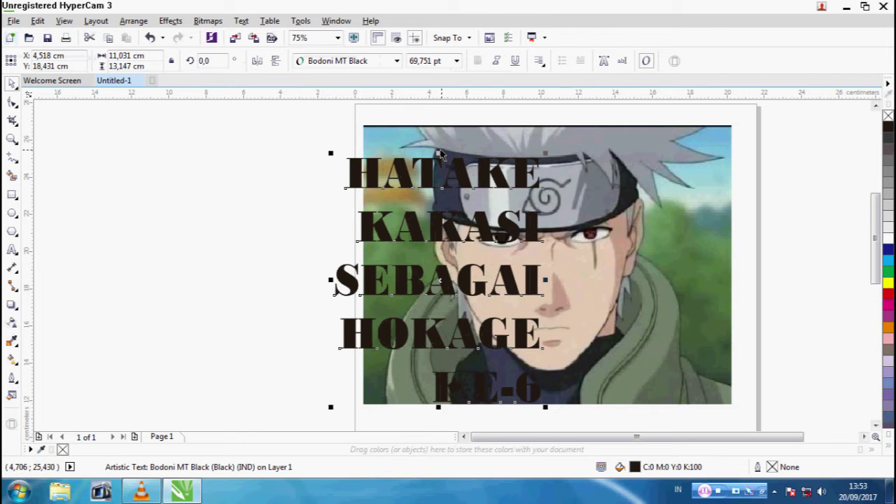
pyautogui.moveTo(438, 153); pyautogui.dragTo(438, 121)
# Shift the picture to the left beneath the text and lock it in place
pyautogui.click(455, 184)
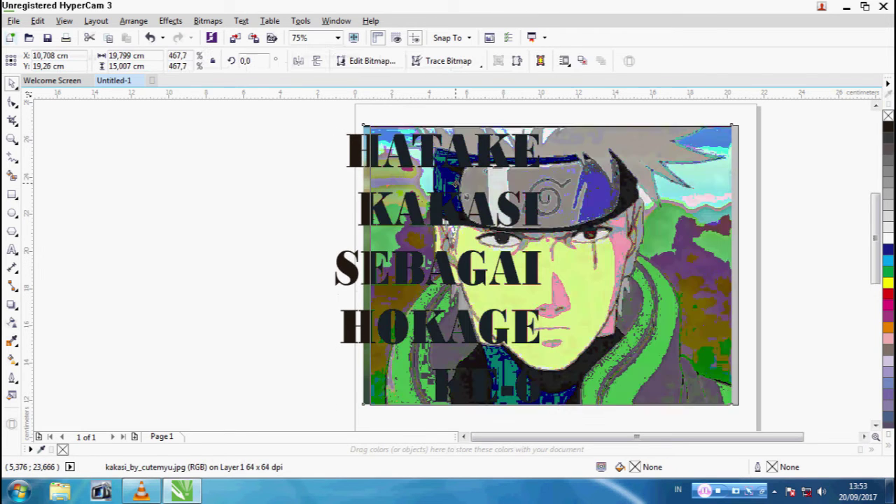
pyautogui.moveTo(455, 184); pyautogui.dragTo(429, 185)
pyautogui.click(516, 160)
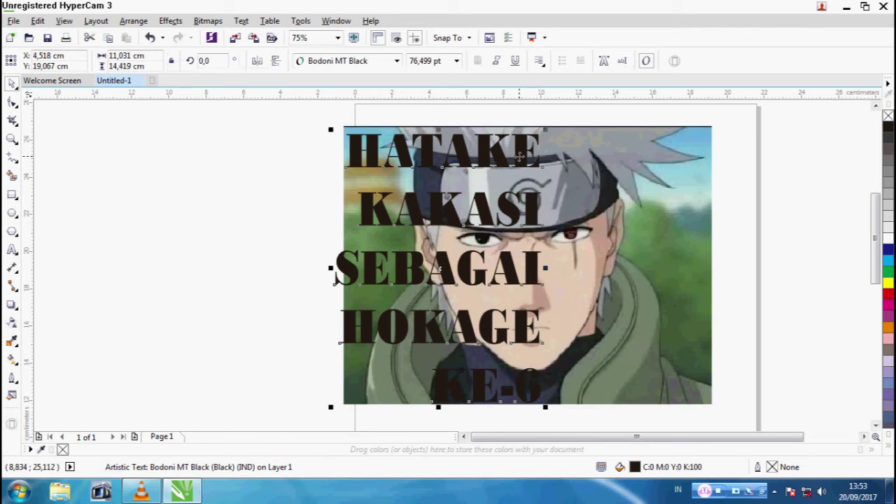
pyautogui.rightClick(601, 161)
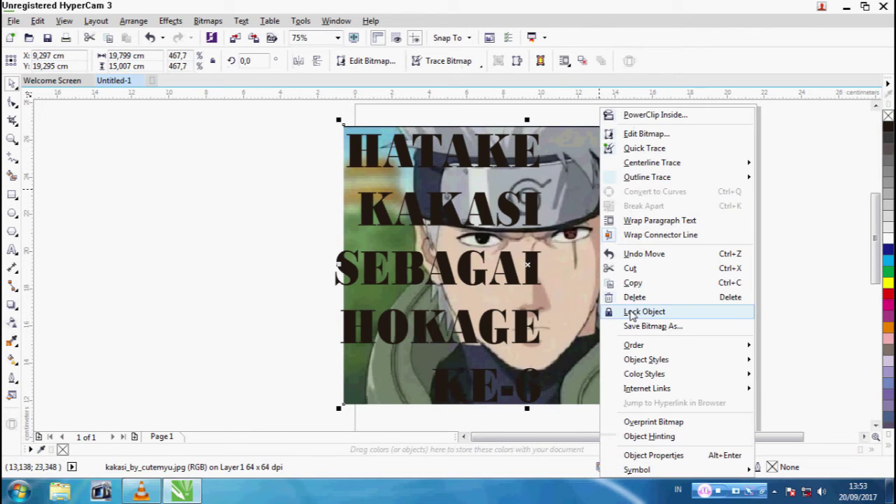
pyautogui.click(631, 312)
# Reposition the text block over the picture's left half and narrow it to about 10.2 cm wide
pyautogui.click(463, 156)
pyautogui.moveTo(464, 155); pyautogui.dragTo(473, 147)
pyautogui.moveTo(554, 261); pyautogui.dragTo(537, 261)
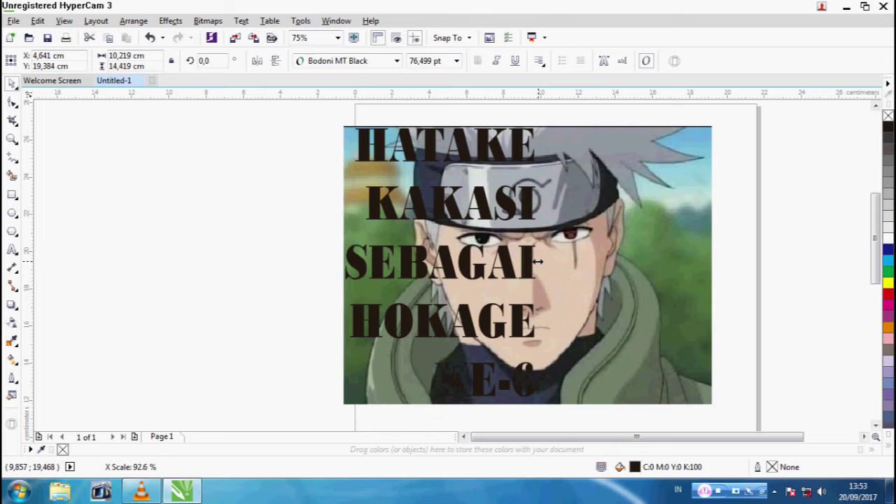
# Unlock the picture and PowerClip it inside the text block
pyautogui.rightClick(608, 193)
pyautogui.click(634, 199)
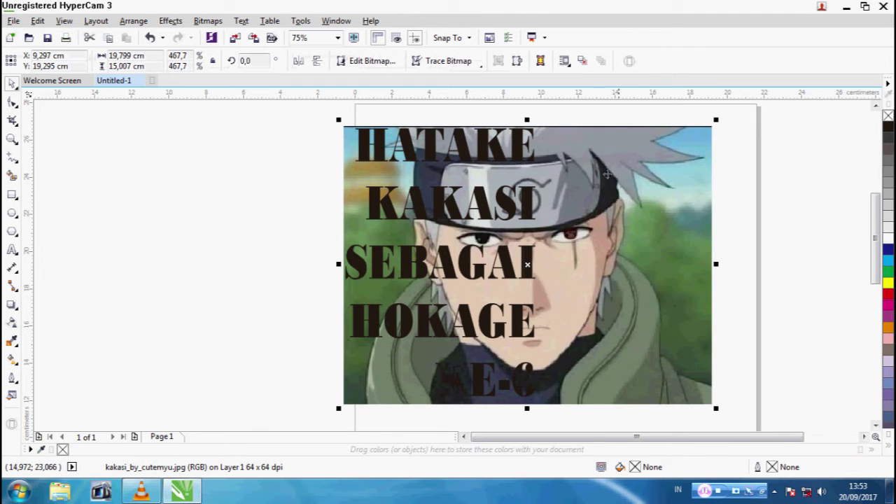
pyautogui.rightClick(607, 175)
pyautogui.click(611, 114)
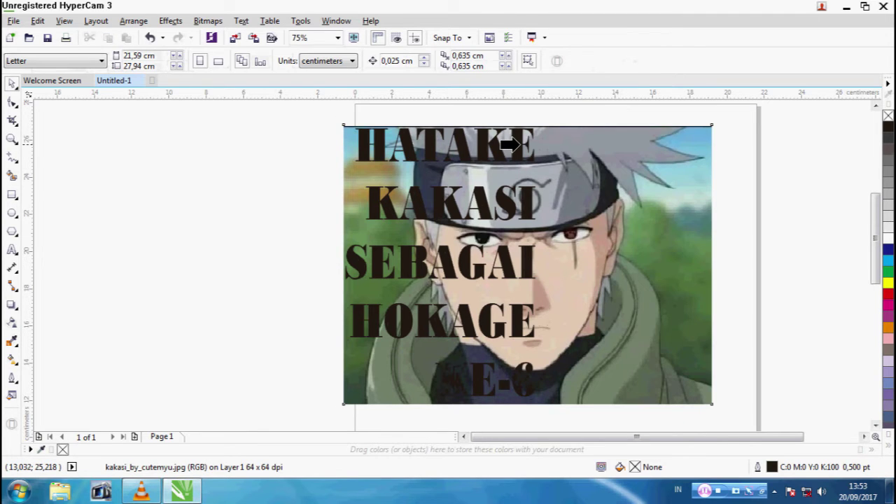
pyautogui.click(520, 145)
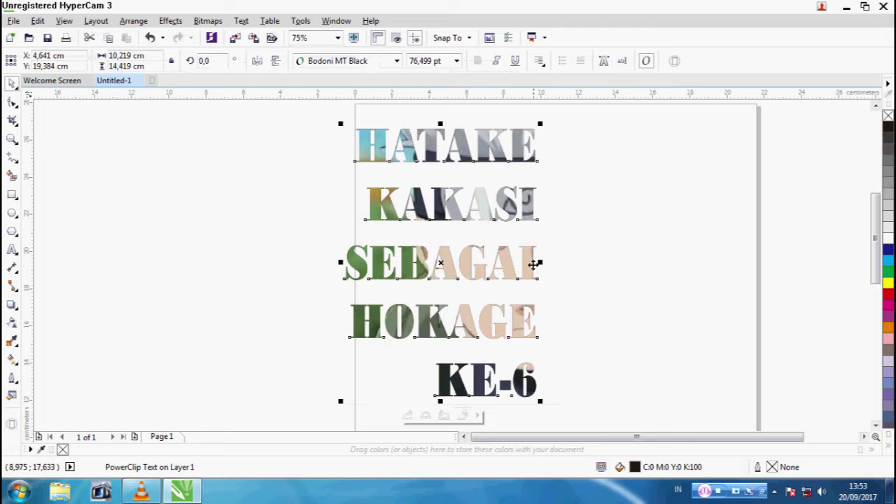
# Copy the picture from inside the text's PowerClip, finish editing the contents, and paste the copy onto the page over the text
pyautogui.click(408, 415)
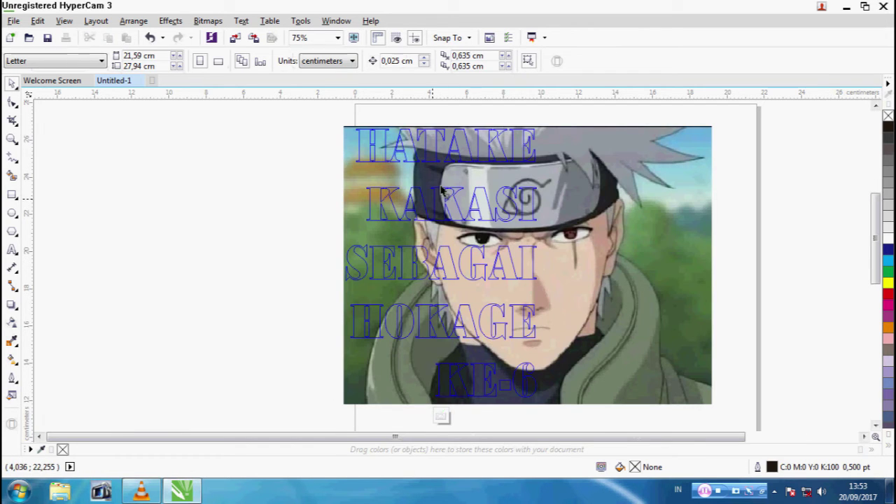
pyautogui.click(580, 262)
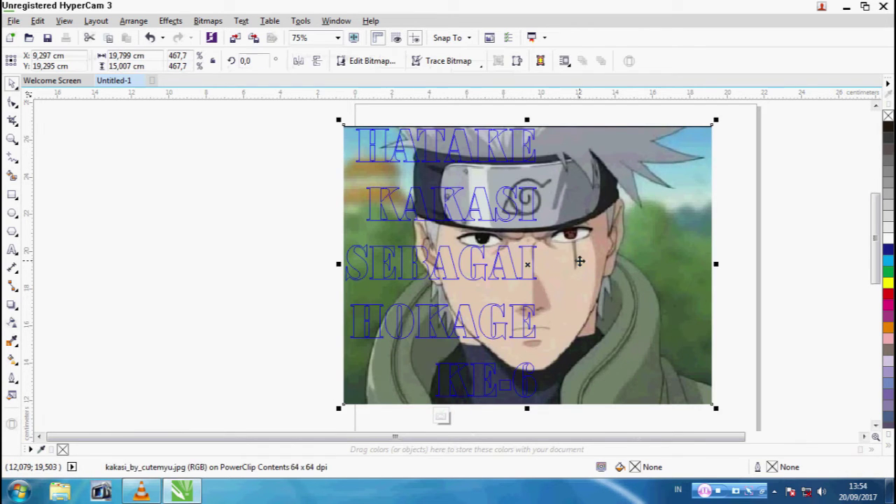
pyautogui.rightClick(609, 223)
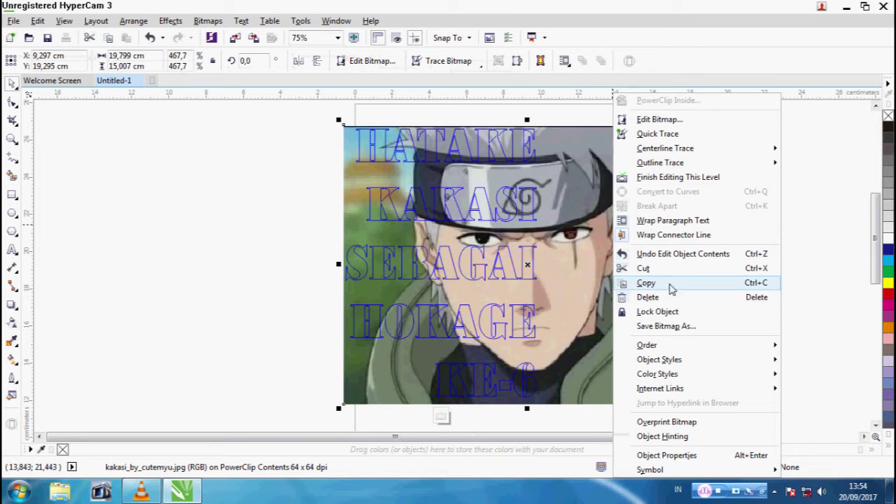
pyautogui.click(644, 283)
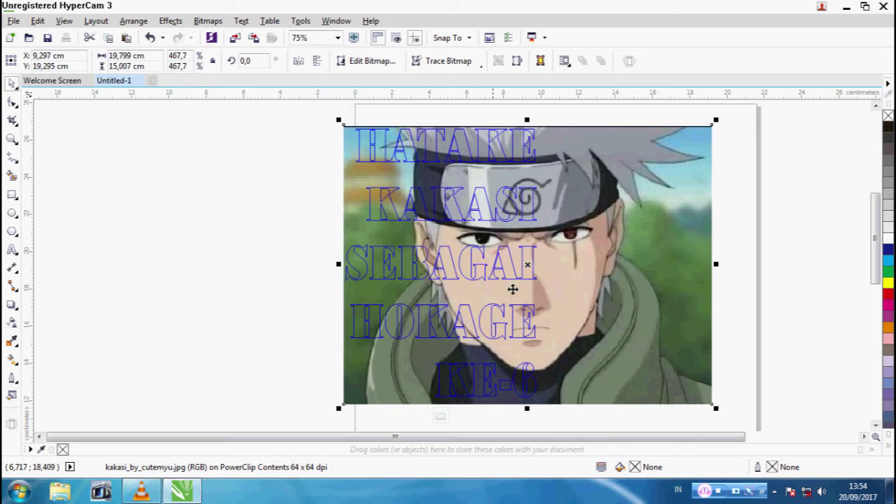
pyautogui.click(442, 416)
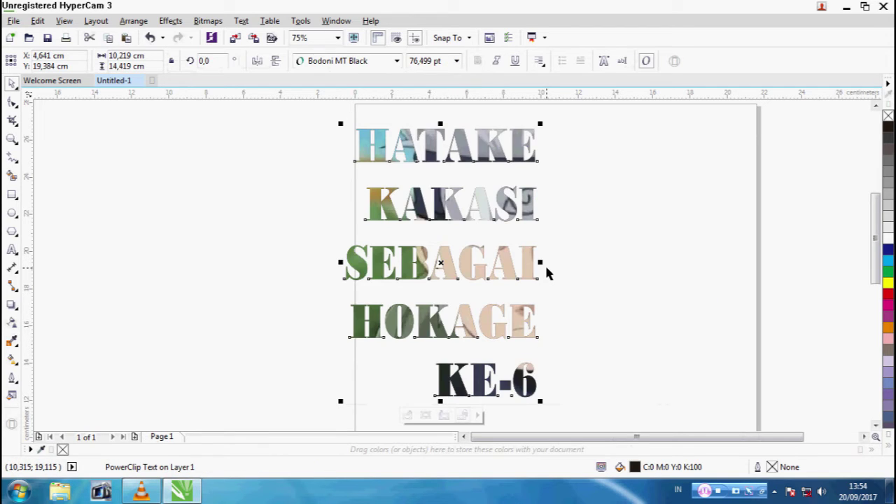
pyautogui.hotkey('ctrl', 'v')
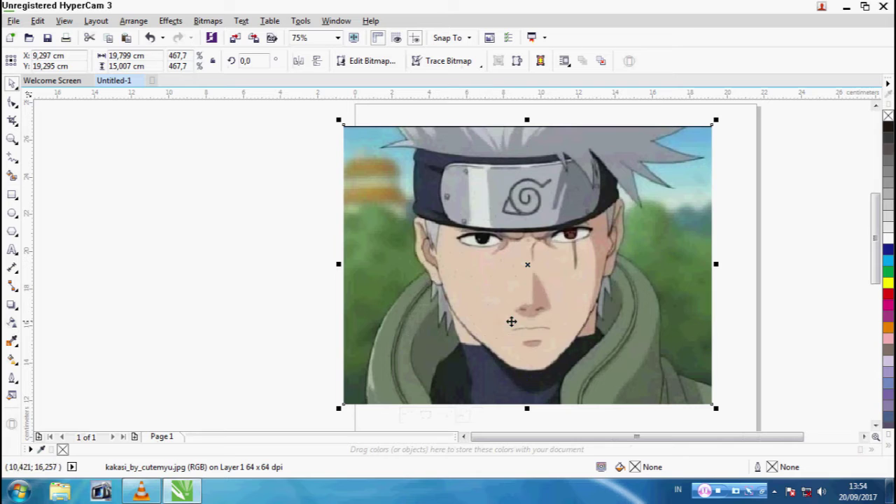
pyautogui.press('Delete')
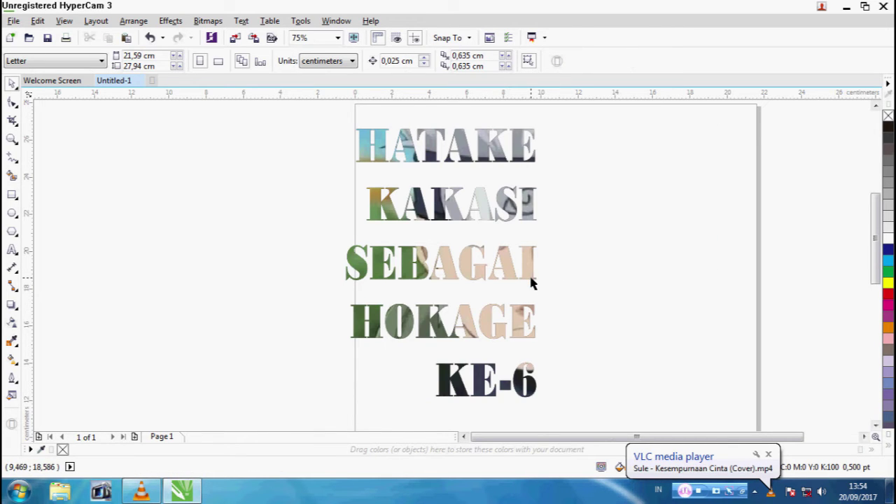
pyautogui.hotkey('ctrl', 'z')
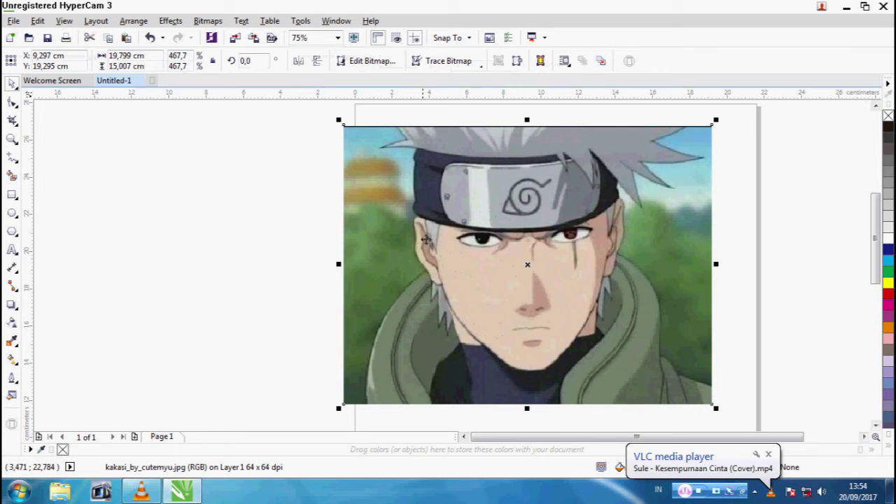
# Crop away the left half of the pasted picture with the Shape tool, up to the right edge of the text block
pyautogui.click(12, 103)
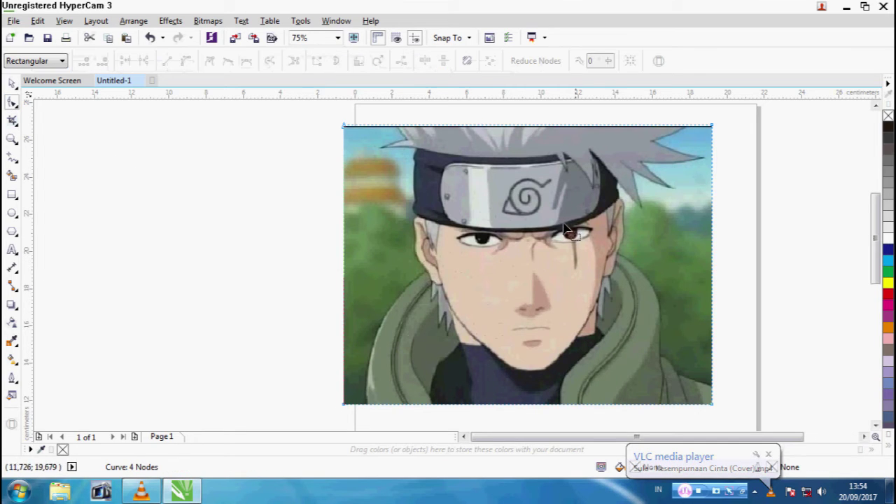
pyautogui.moveTo(324, 115); pyautogui.dragTo(331, 362)
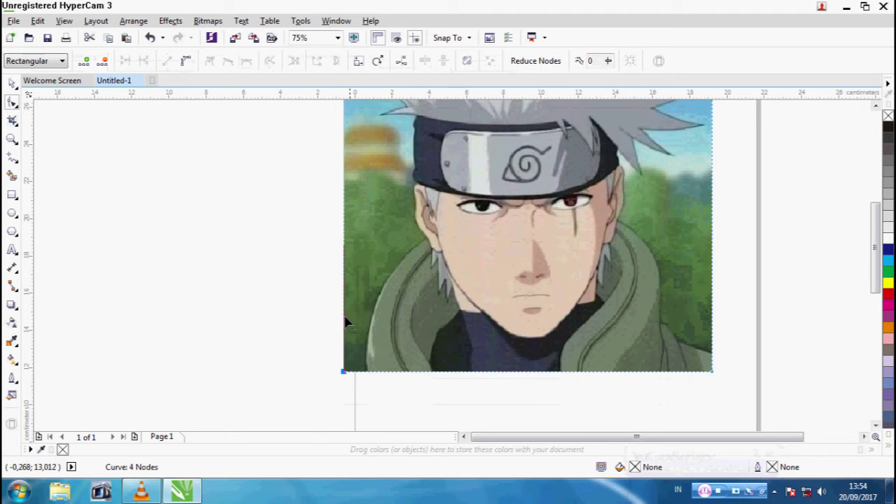
pyautogui.moveTo(877, 273); pyautogui.dragTo(876, 264)
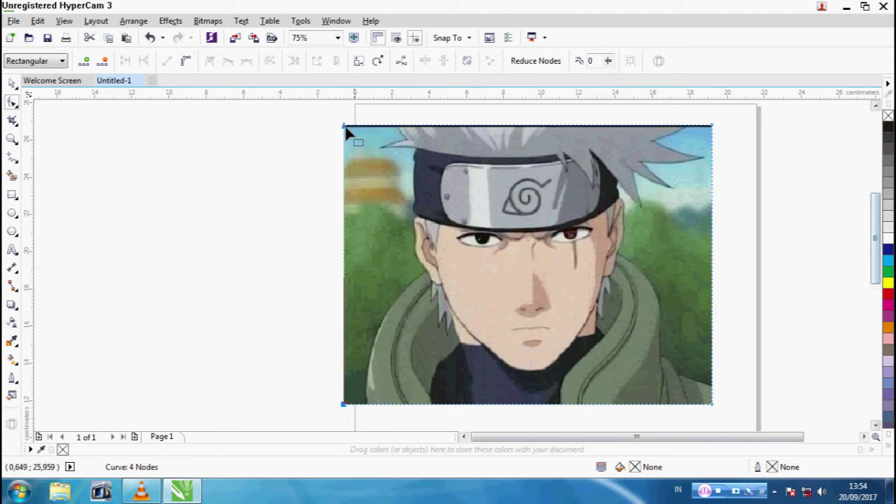
pyautogui.moveTo(344, 411); pyautogui.dragTo(534, 409)
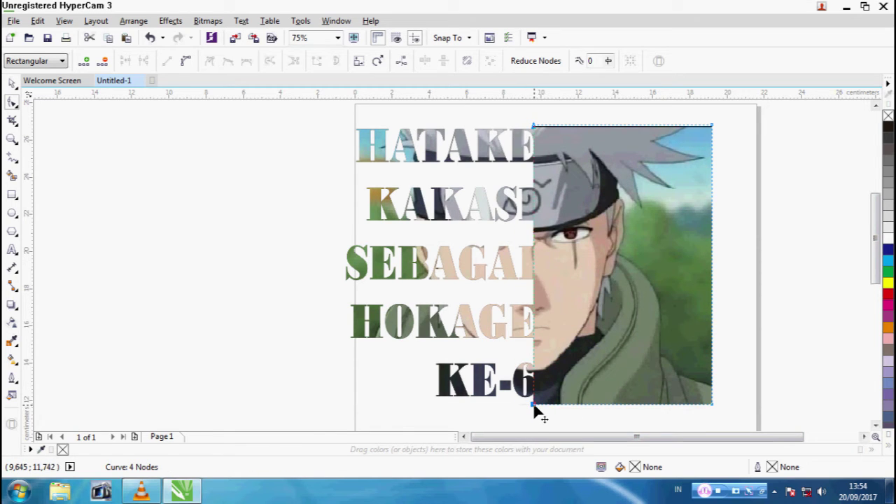
pyautogui.moveTo(535, 408); pyautogui.dragTo(540, 409)
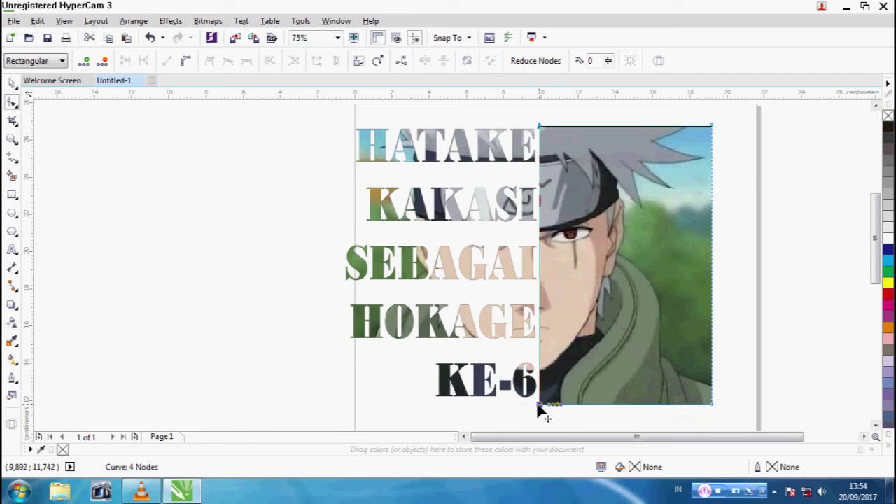
pyautogui.moveTo(537, 410); pyautogui.dragTo(540, 410)
# Move the picture's cropped edge slightly left against the line-end letters, leaving the picture about 9.5 cm wide, and deselect it
pyautogui.click(540, 127)
pyautogui.scroll(-1, 561, 413)
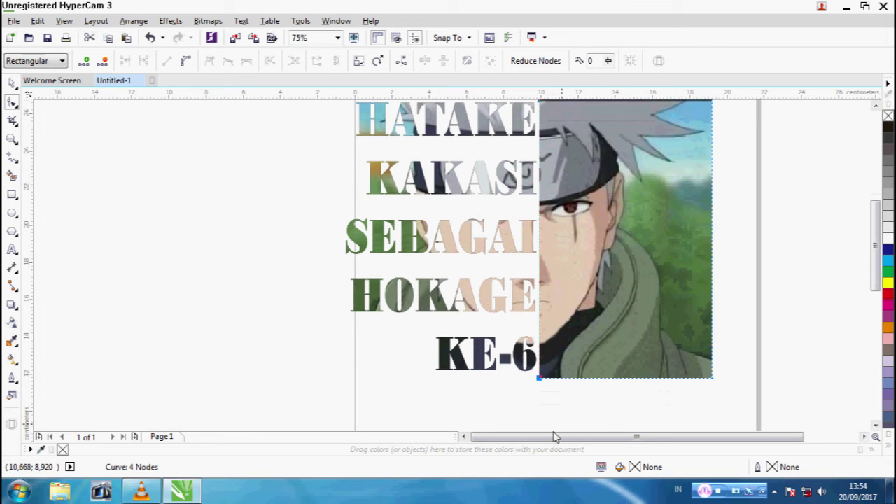
pyautogui.click(538, 379)
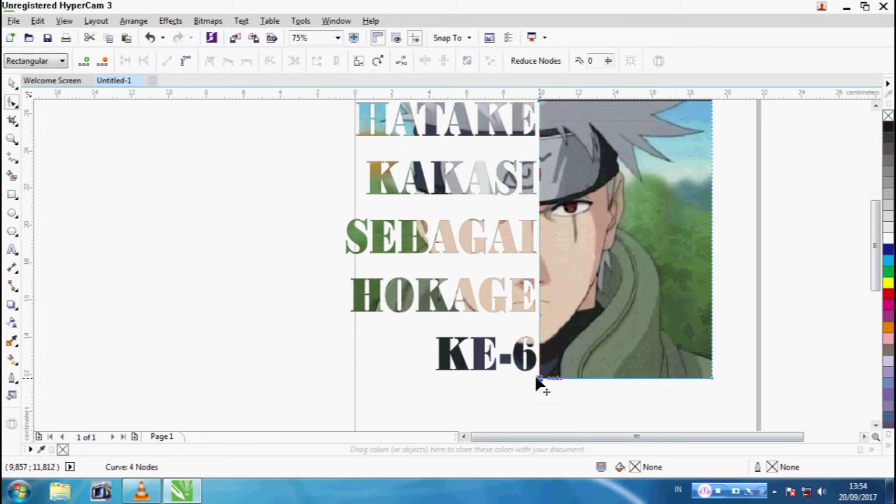
pyautogui.moveTo(536, 381)
pyautogui.mouseDown()
pyautogui.moveTo(511, 374)
pyautogui.moveTo(536, 379)
pyautogui.moveTo(533, 391)
pyautogui.mouseUp()
pyautogui.scroll(2, 536, 377)
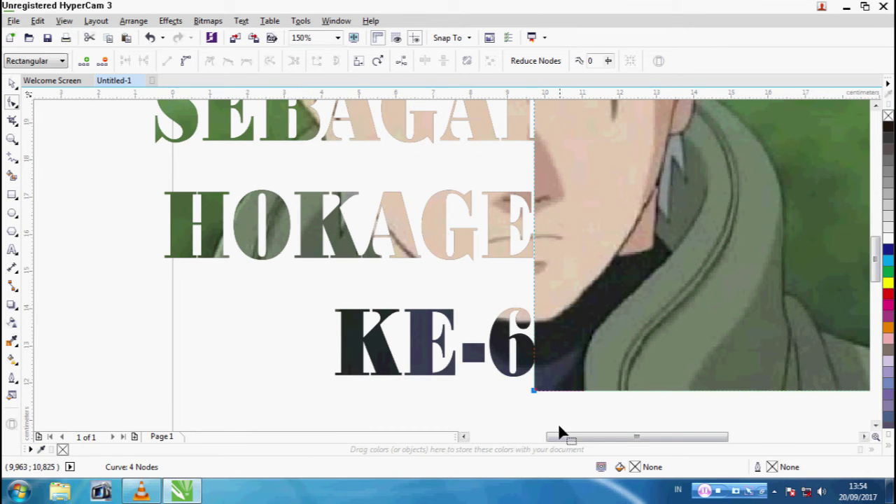
pyautogui.scroll(-3, 564, 366)
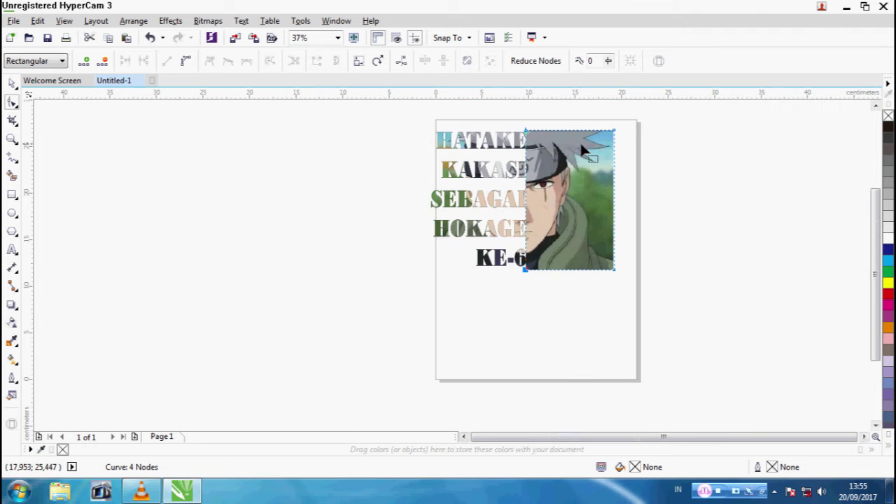
pyautogui.scroll(1, 593, 144)
pyautogui.moveTo(872, 228); pyautogui.dragTo(872, 224)
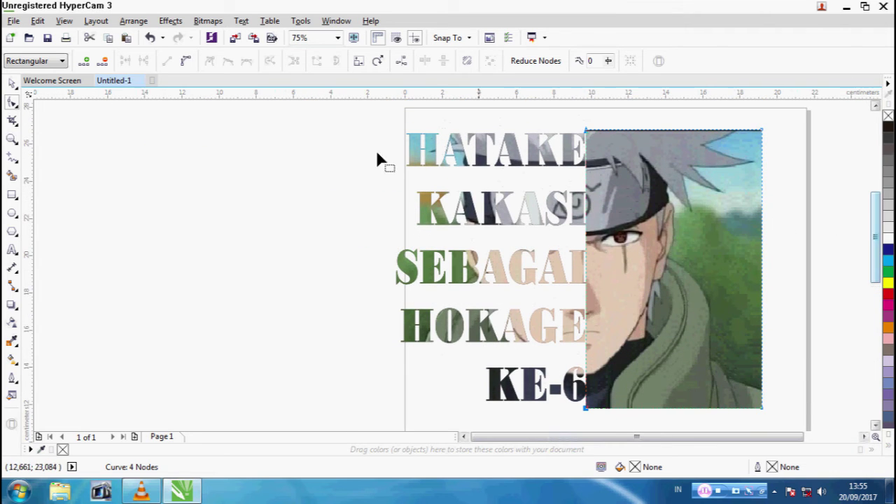
pyautogui.click(12, 83)
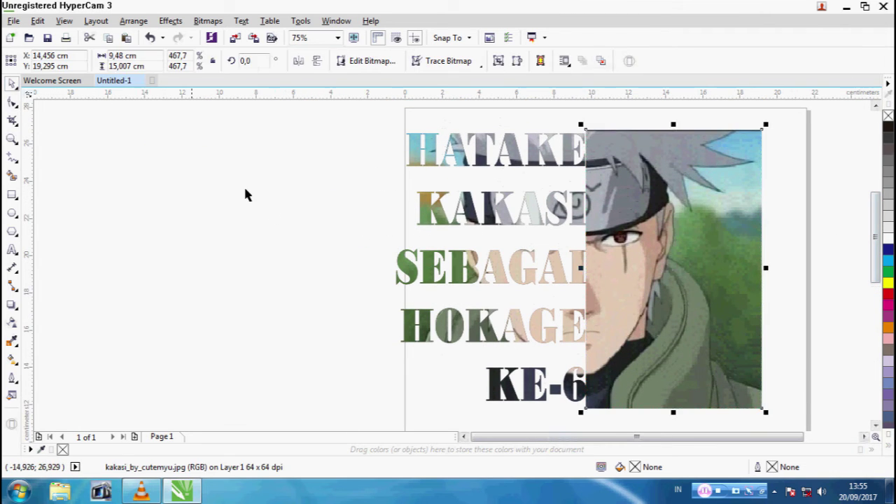
pyautogui.click(326, 233)
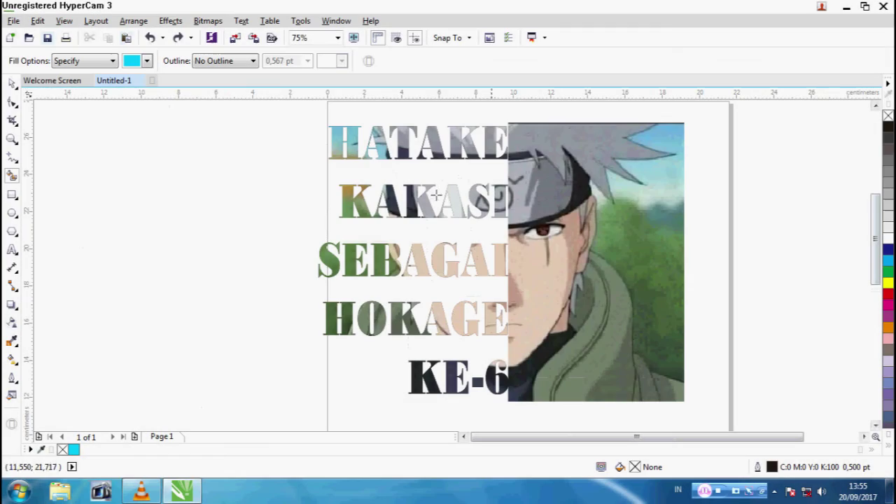
# Start exporting the artwork as a JPG and choose the "flash uj" folder on drive D: as the destination
pyautogui.click(11, 21)
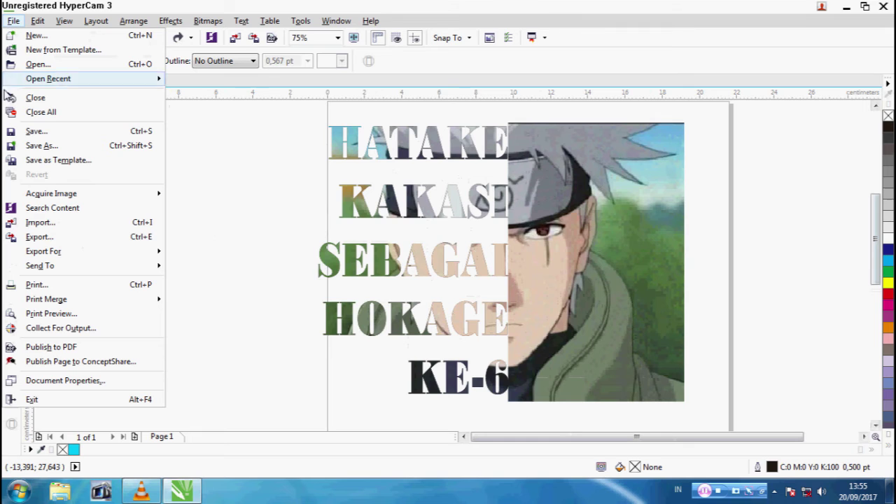
pyautogui.click(39, 237)
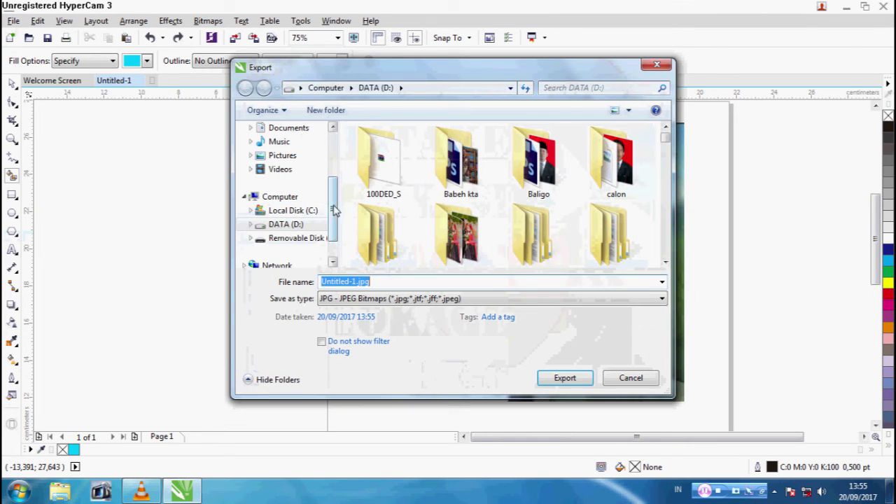
pyautogui.moveTo(334, 208); pyautogui.dragTo(334, 234)
pyautogui.moveTo(670, 145); pyautogui.dragTo(664, 184)
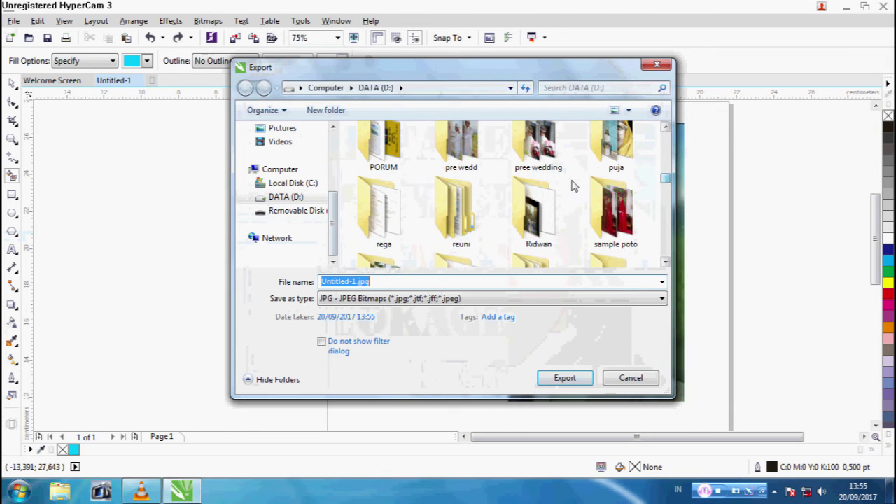
pyautogui.doubleClick(553, 222)
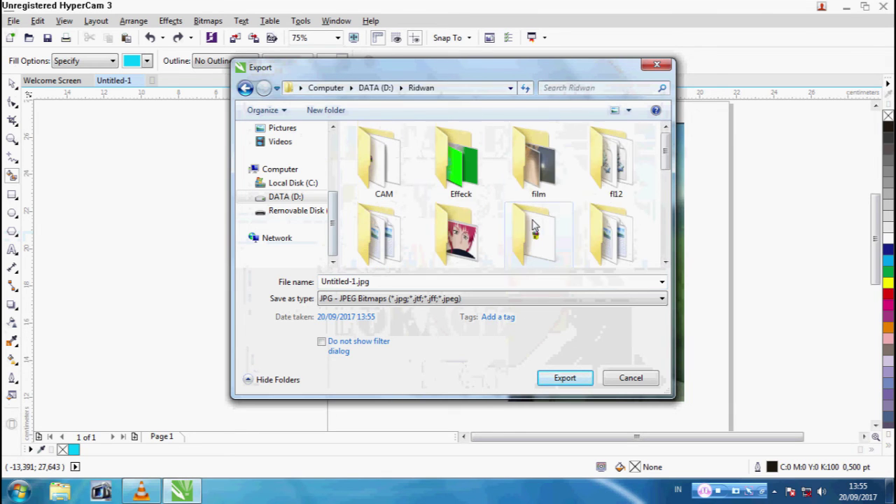
pyautogui.doubleClick(459, 240)
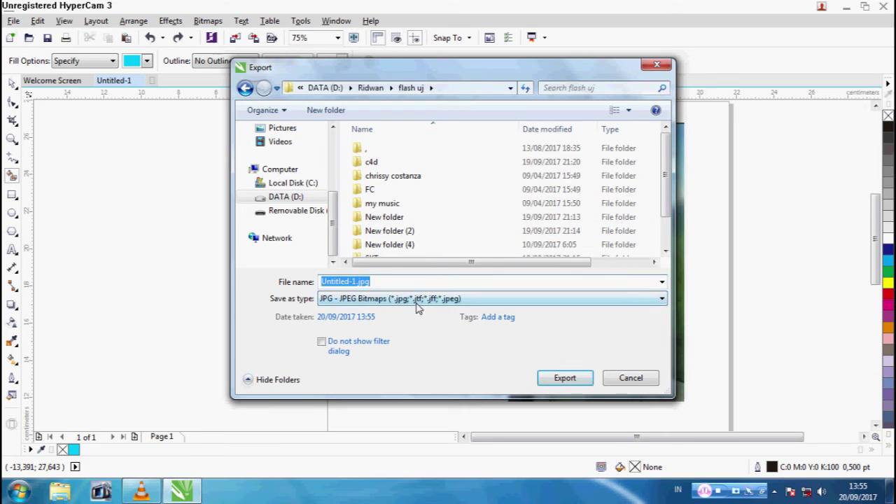
# Name the export file HATAKE KAKASI and export it, accepting the current JPEG settings
pyautogui.write('HATAKE')
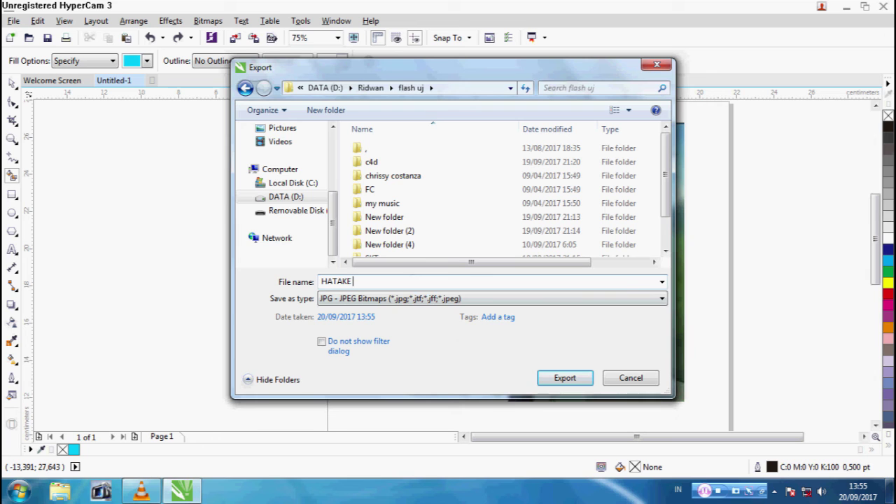
pyautogui.write(' KAKASI')
pyautogui.click(565, 378)
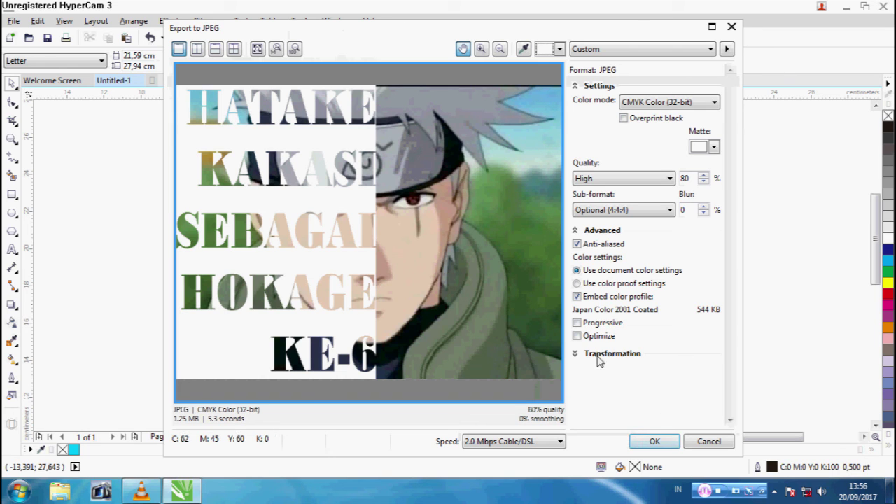
pyautogui.click(655, 442)
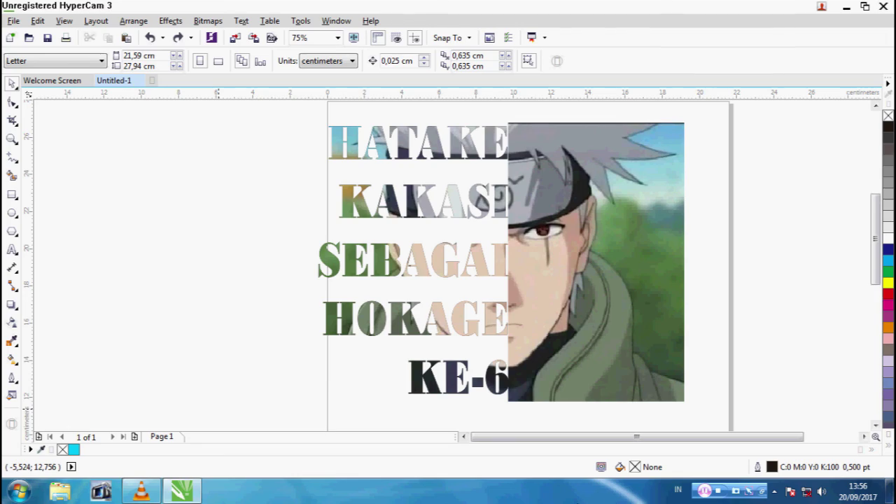